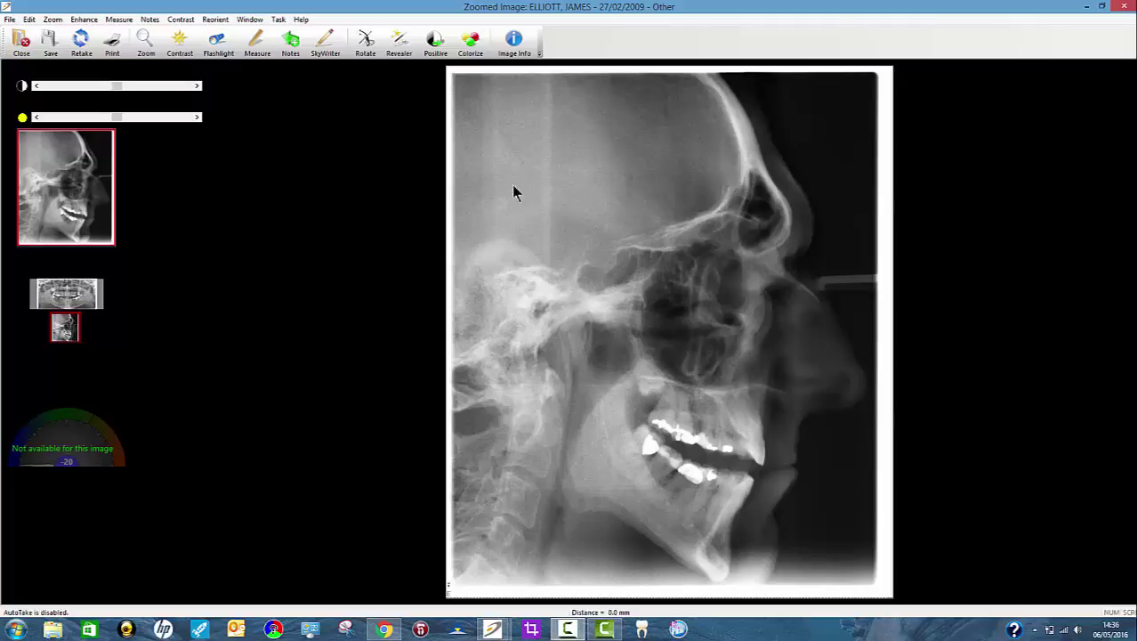
# Step: Activate the Angles measurement tool under Measure > Distance
pyautogui.click(117, 21)
pyautogui.moveTo(126, 50)
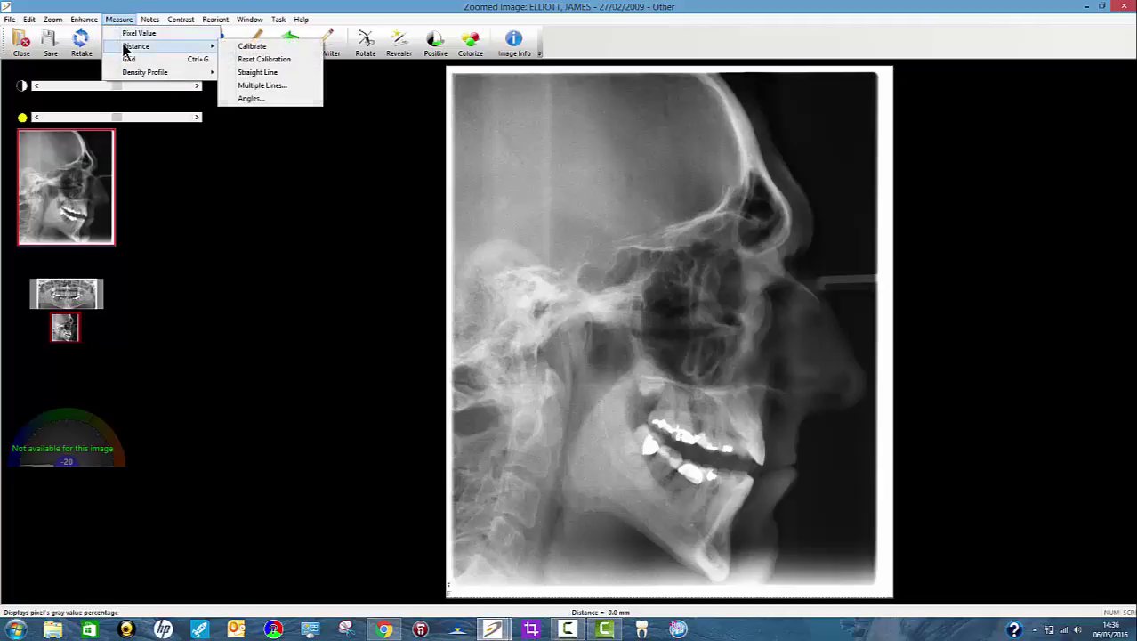
pyautogui.click(247, 99)
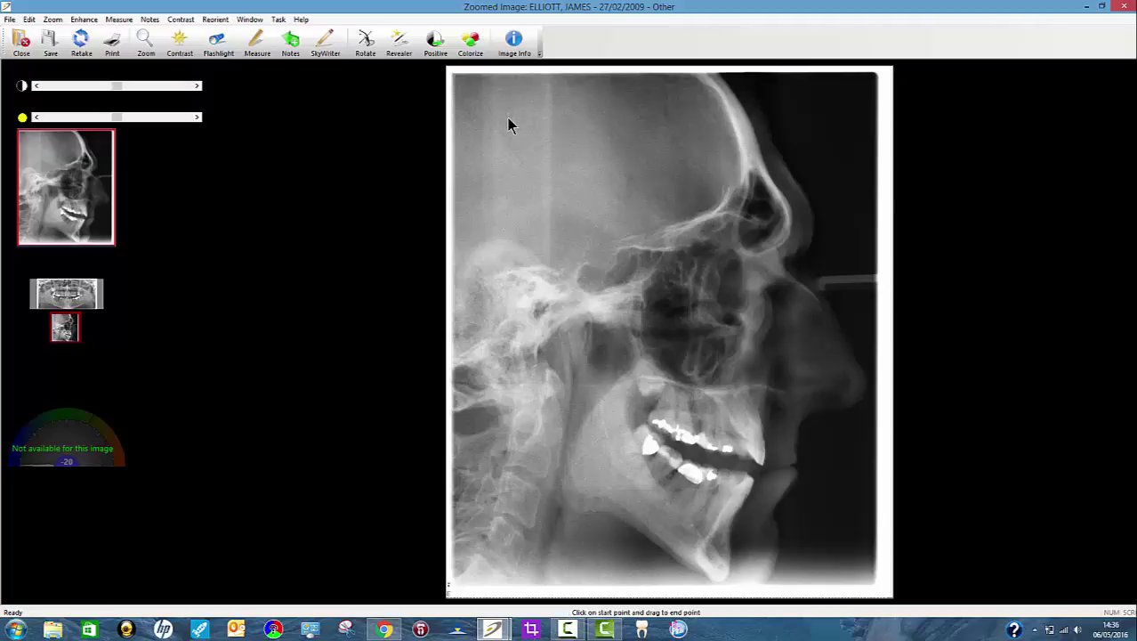
# Step: Draw two upper-skull lines of 11.57 mm and 10.29 mm meeting at a 93° angle
pyautogui.moveTo(508, 113); pyautogui.dragTo(578, 198)
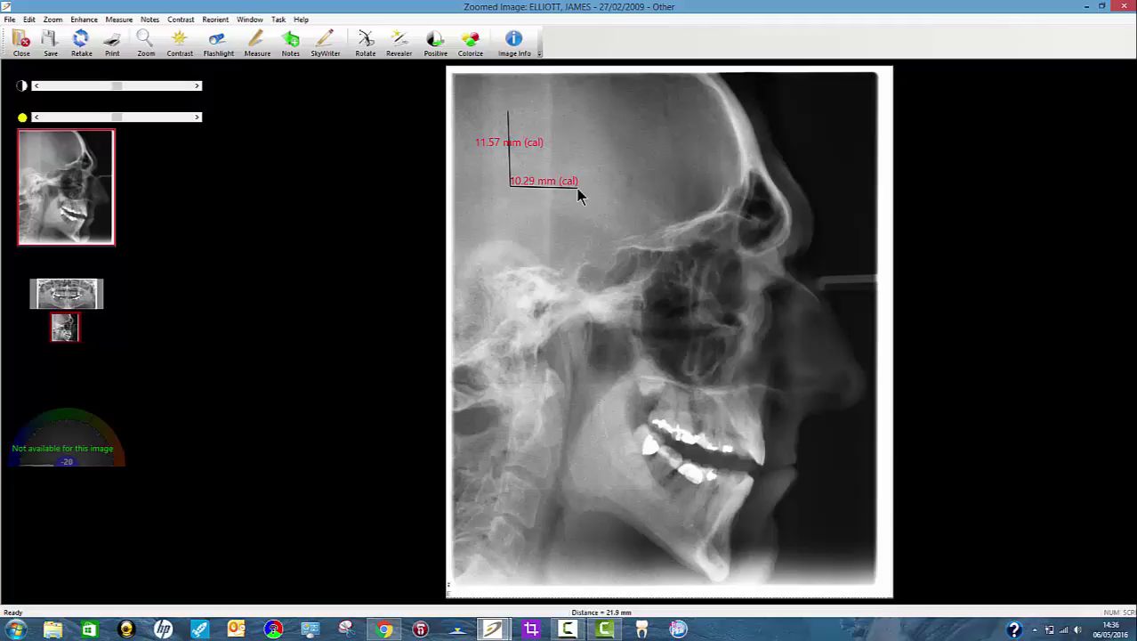
pyautogui.click(578, 197)
# Step: Trace a zigzag multi-line path with a 98° angle down the skull, then clear it
pyautogui.click(587, 126)
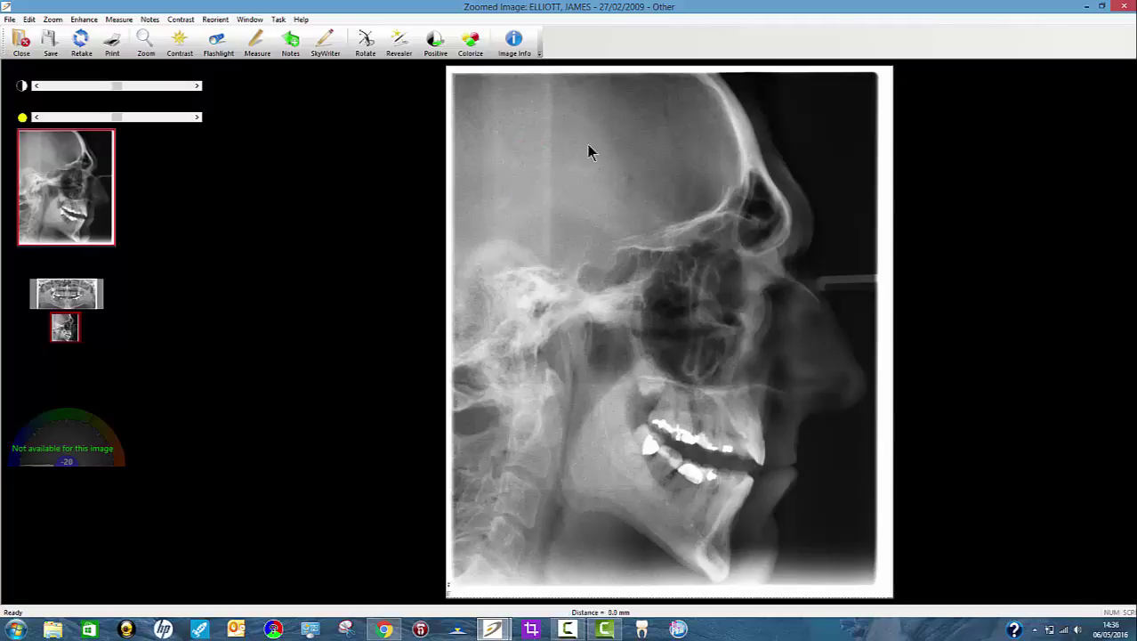
pyautogui.click(583, 173)
pyautogui.click(620, 182)
pyautogui.click(598, 229)
pyautogui.click(554, 222)
pyautogui.click(543, 273)
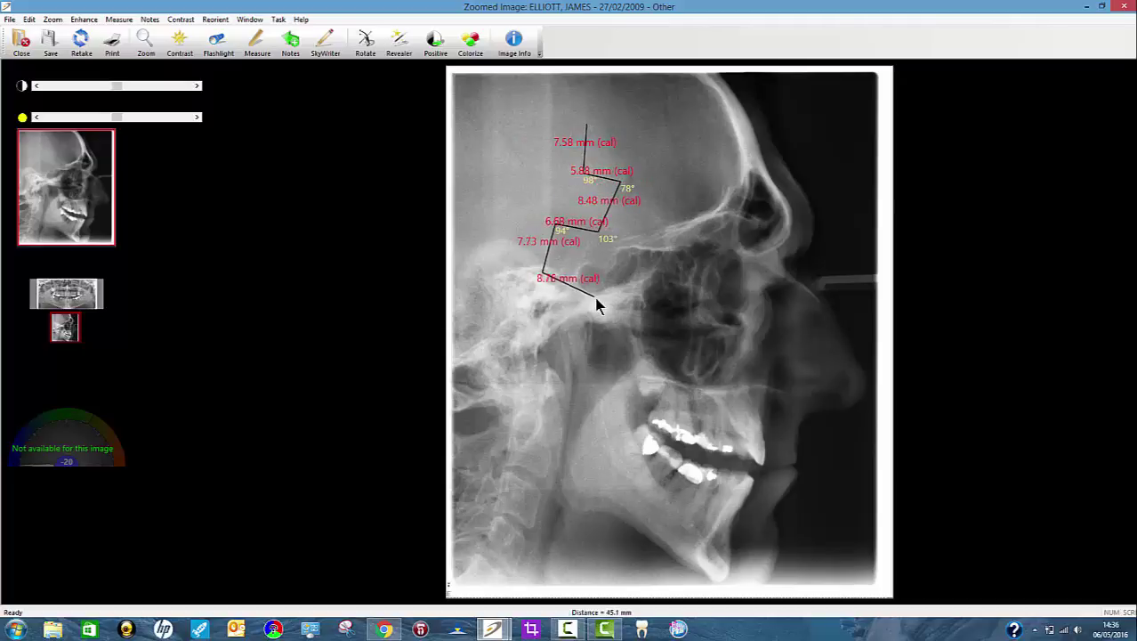
pyautogui.click(595, 299)
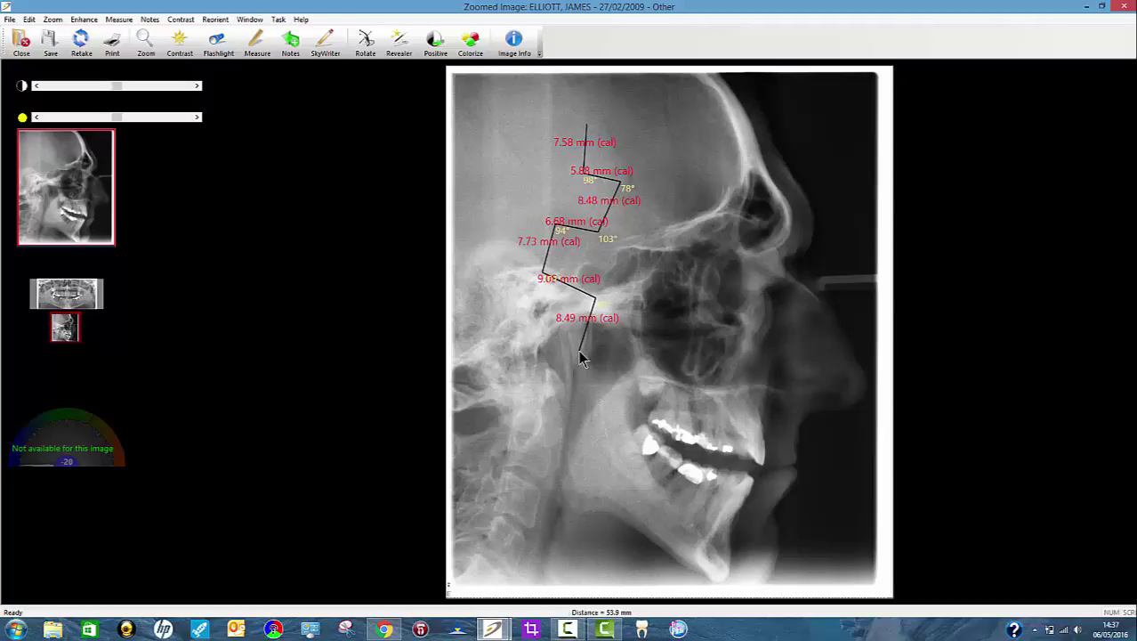
pyautogui.doubleClick(580, 353)
pyautogui.click(652, 143)
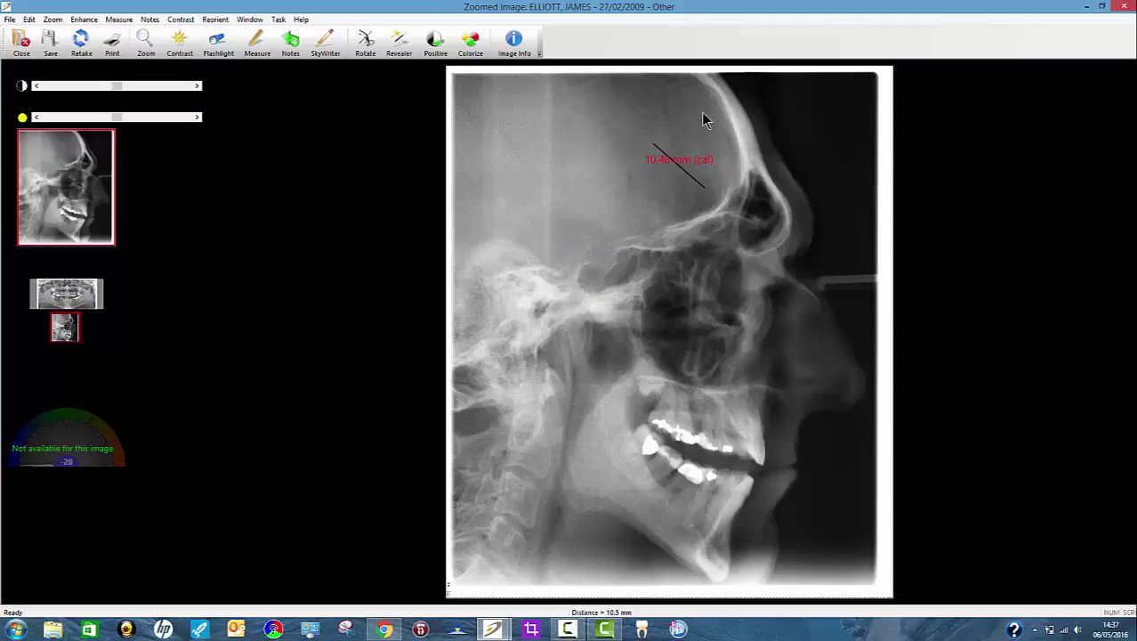
# Step: Delete the forehead measurement line and draw a short new line on the forehead profile
pyautogui.rightClick(674, 172)
pyautogui.click(770, 174)
pyautogui.moveTo(705, 127)
pyautogui.mouseDown()
pyautogui.moveTo(773, 152)
pyautogui.moveTo(745, 156)
pyautogui.mouseUp()
pyautogui.moveTo(759, 148); pyautogui.dragTo(764, 161)
# Step: Trace short segments down the forehead profile, then draw a long line and cancel it
pyautogui.click(767, 172)
pyautogui.click(771, 180)
pyautogui.click(777, 187)
pyautogui.click(783, 198)
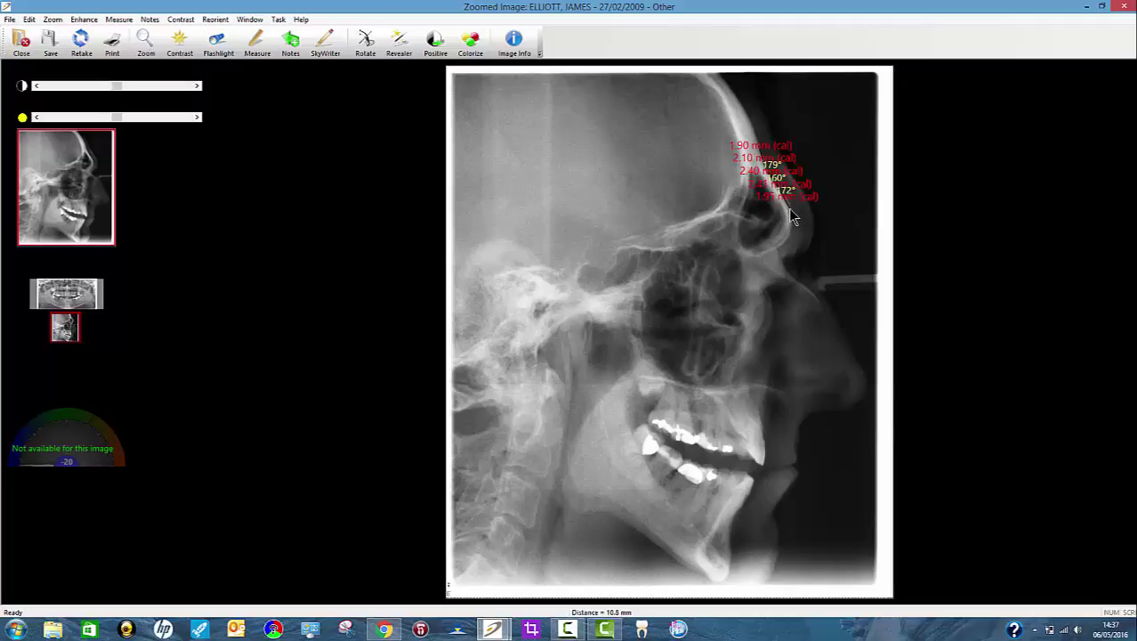
pyautogui.click(790, 212)
pyautogui.click(791, 221)
pyautogui.click(789, 238)
pyautogui.click(788, 251)
pyautogui.click(775, 249)
pyautogui.moveTo(538, 210); pyautogui.dragTo(697, 258)
pyautogui.click(697, 259)
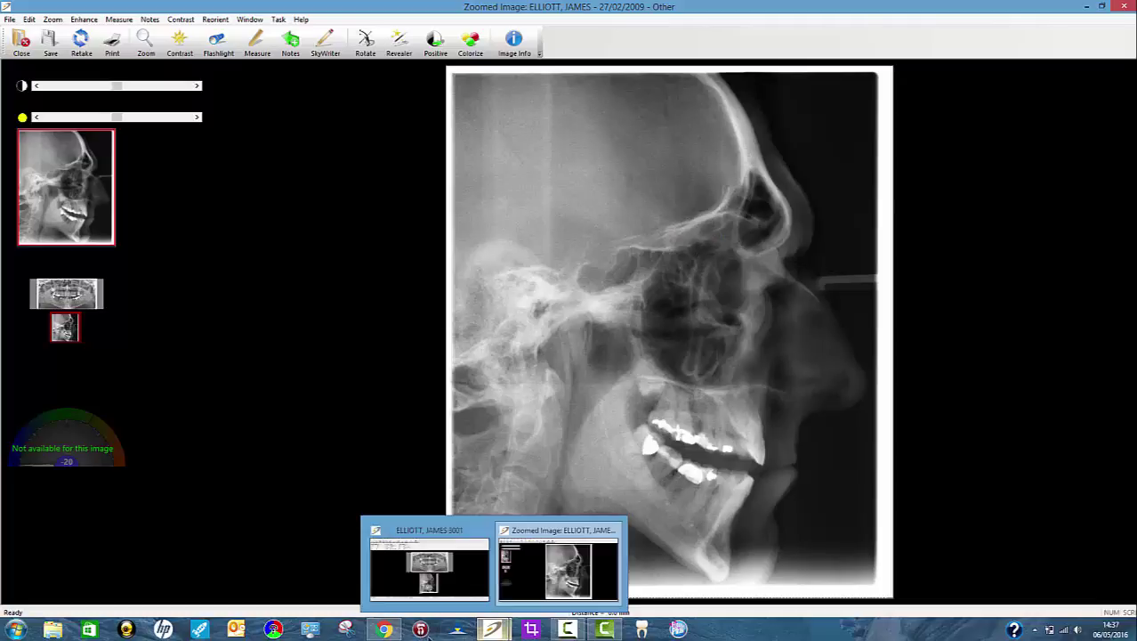
# Step: Skip ahead in the easyceph lateral ceph tracing video on YouTube and let it play
pyautogui.click(380, 629)
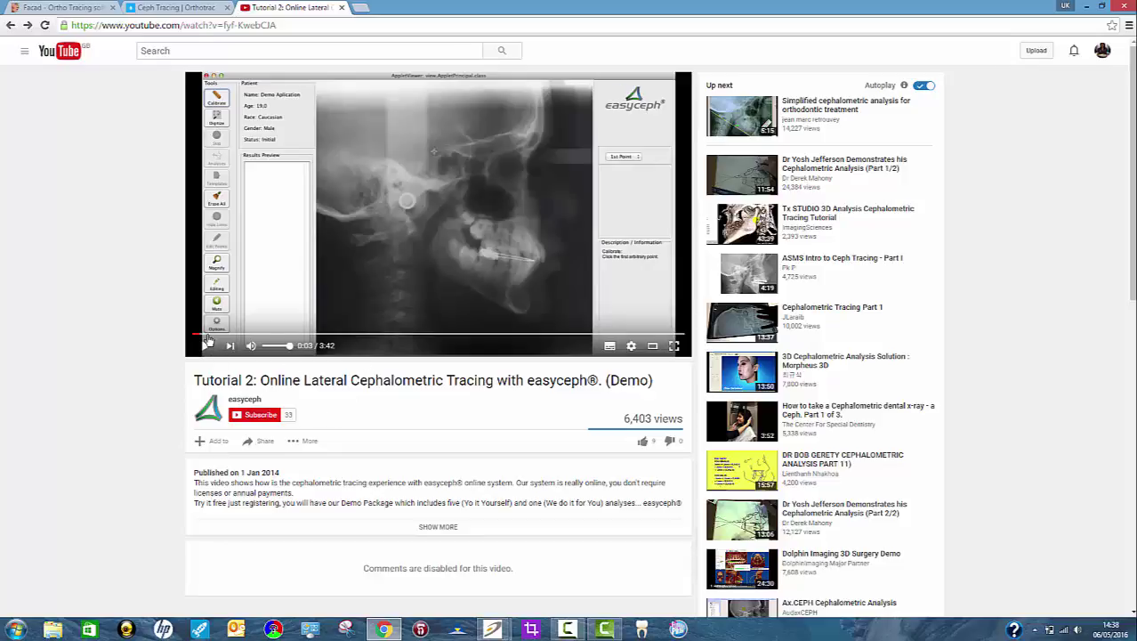
pyautogui.moveTo(203, 335); pyautogui.dragTo(287, 334)
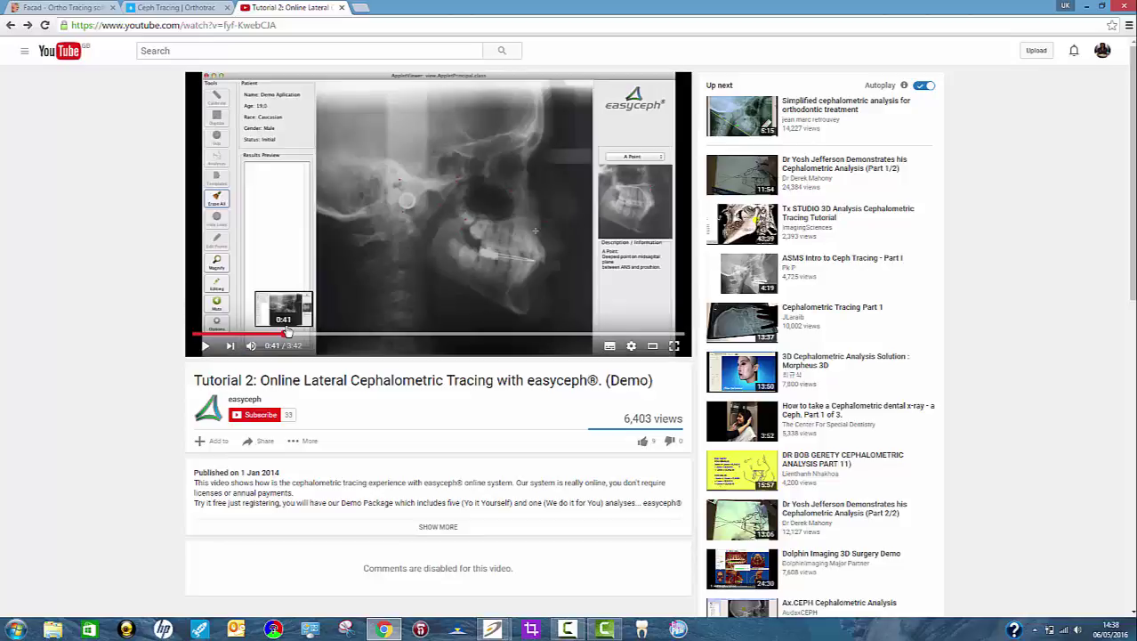
pyautogui.click(206, 347)
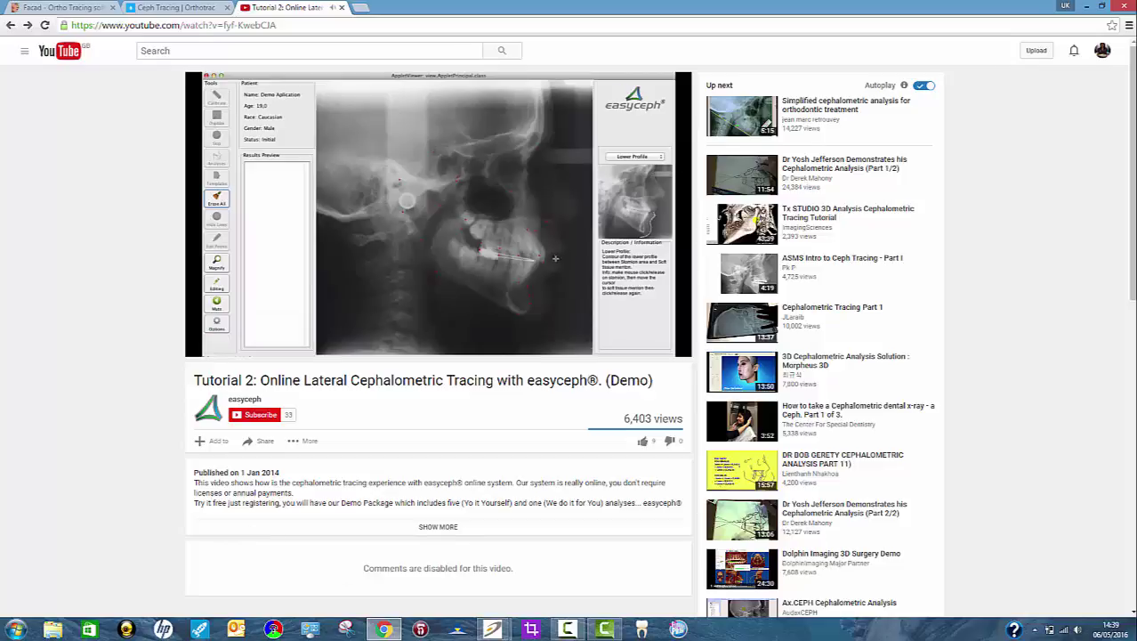
pyautogui.click(492, 631)
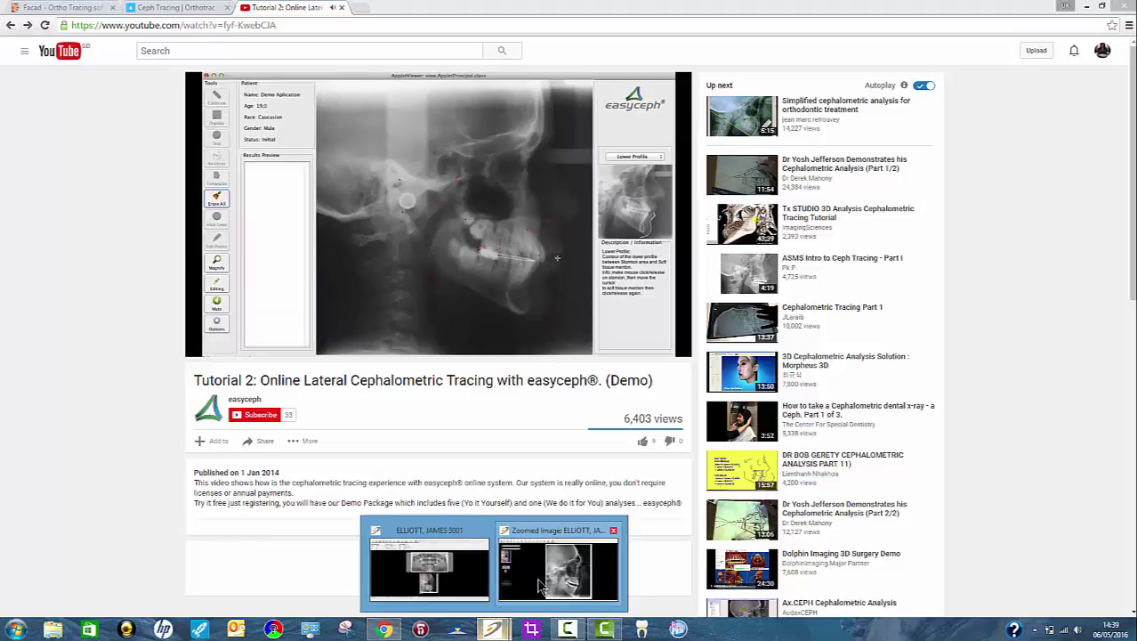
# Step: Close the Zoomed Image viewer and return to the patient's imaging window
pyautogui.click(537, 577)
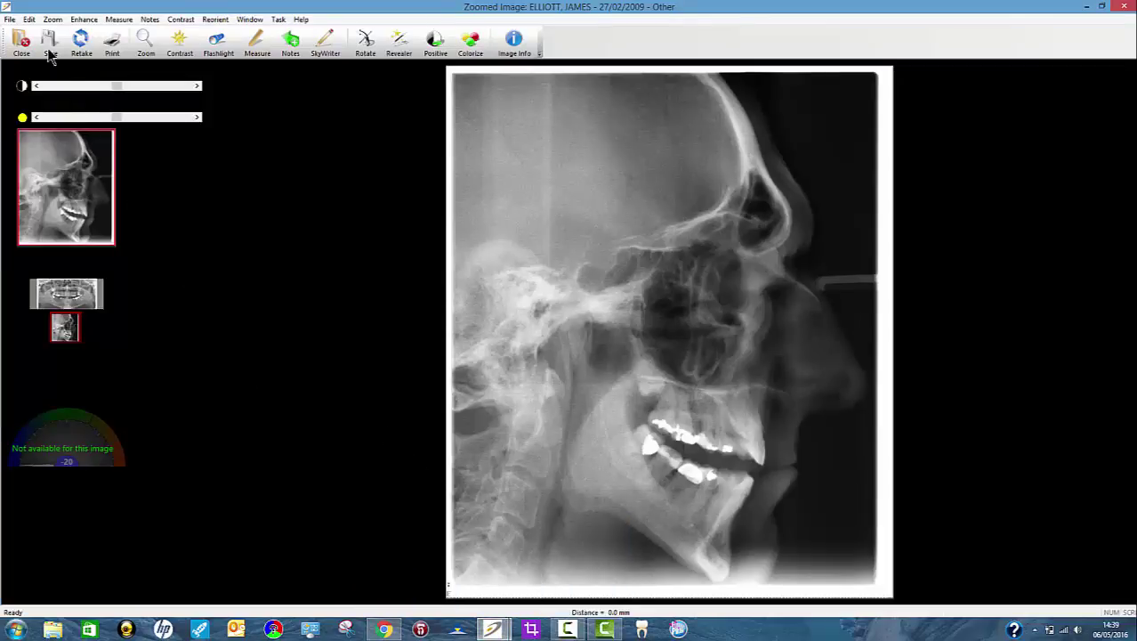
pyautogui.click(14, 51)
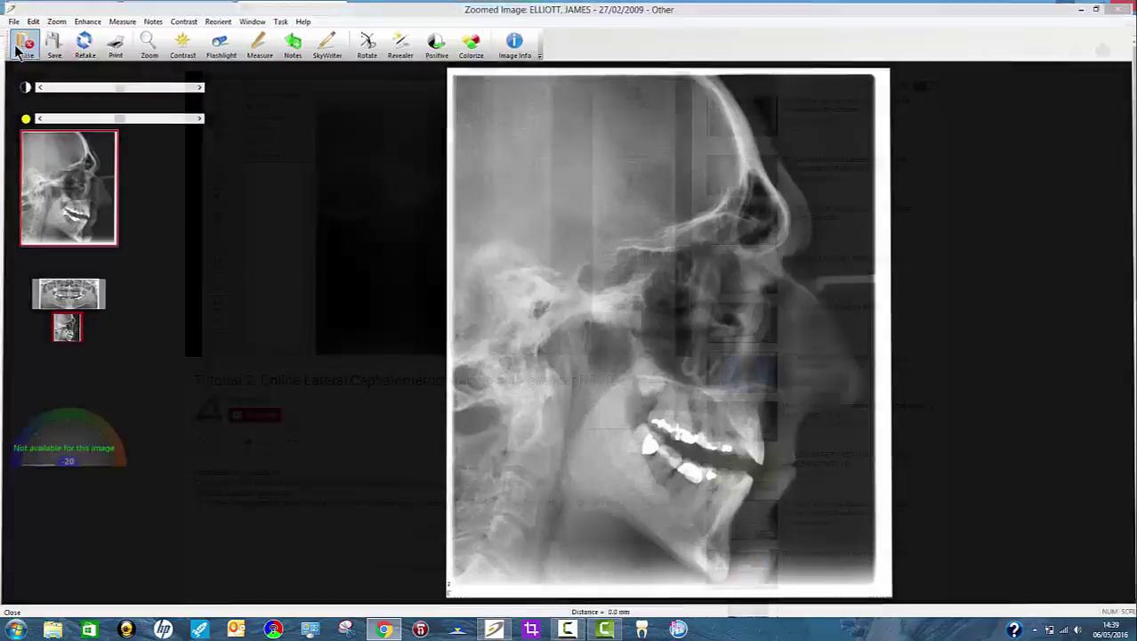
pyautogui.click(495, 629)
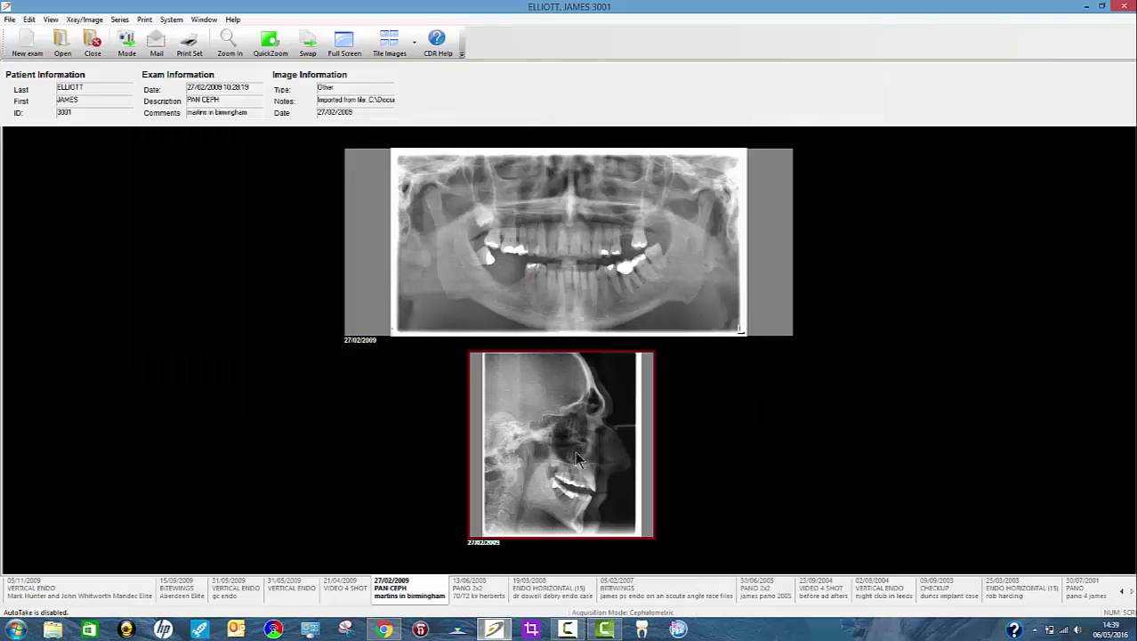
# Step: Select the cephalometric X-ray and choose Xray/Image > Export
pyautogui.click(552, 318)
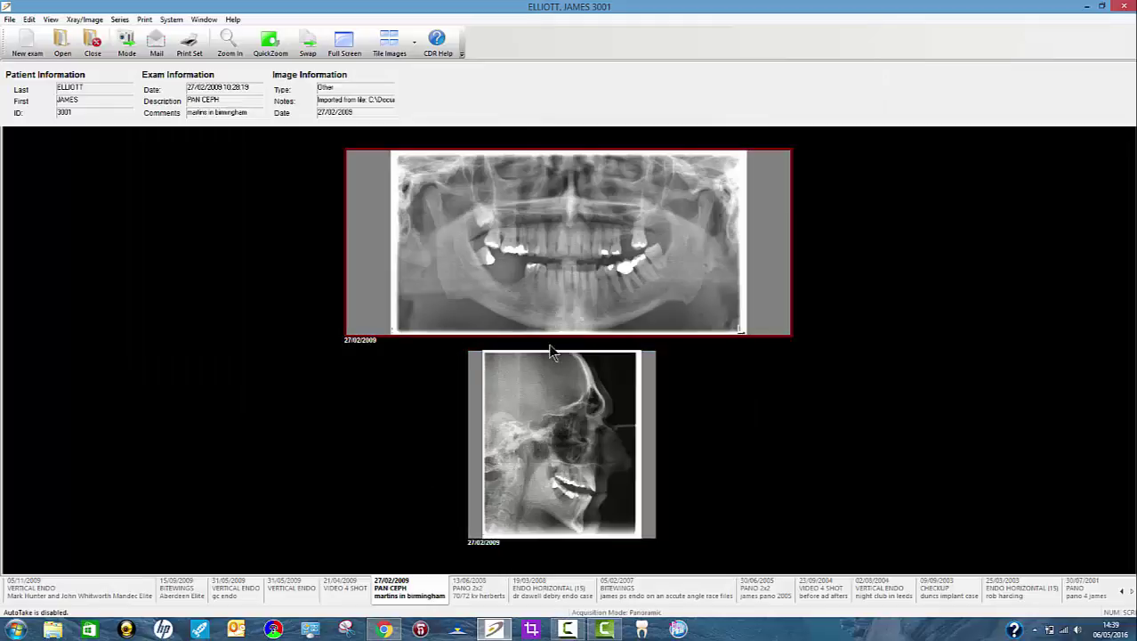
pyautogui.click(546, 392)
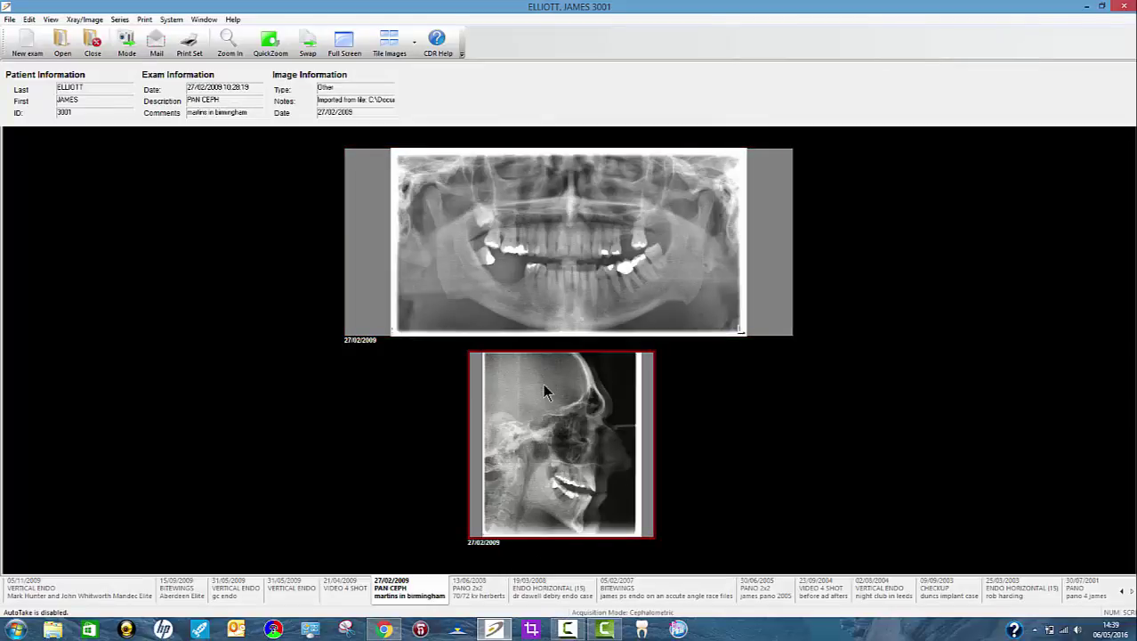
pyautogui.click(96, 26)
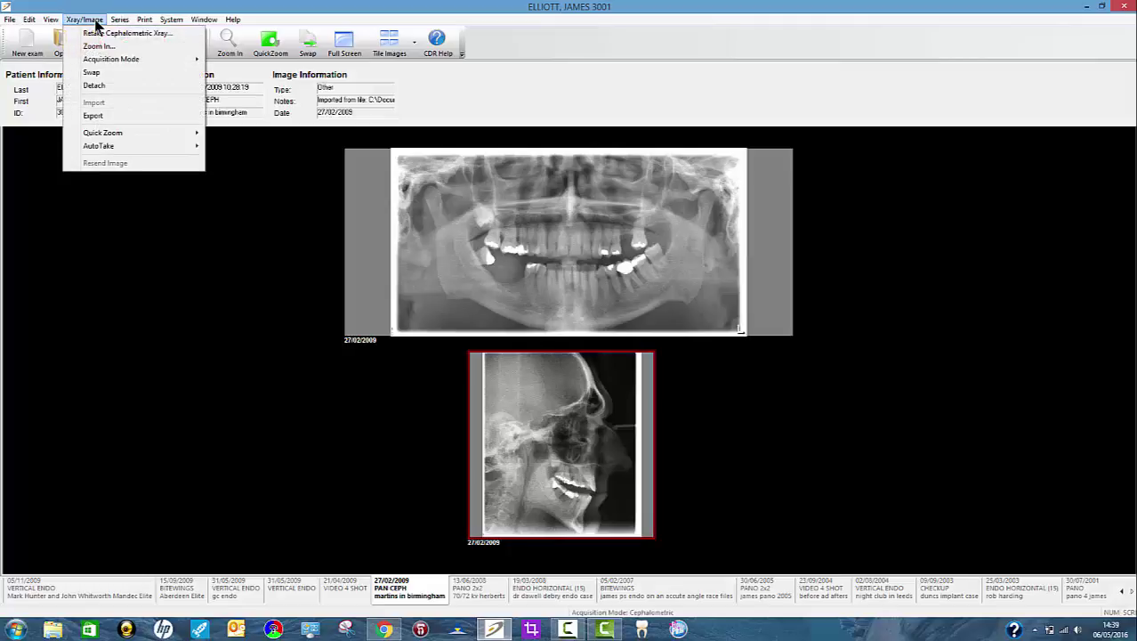
pyautogui.click(92, 116)
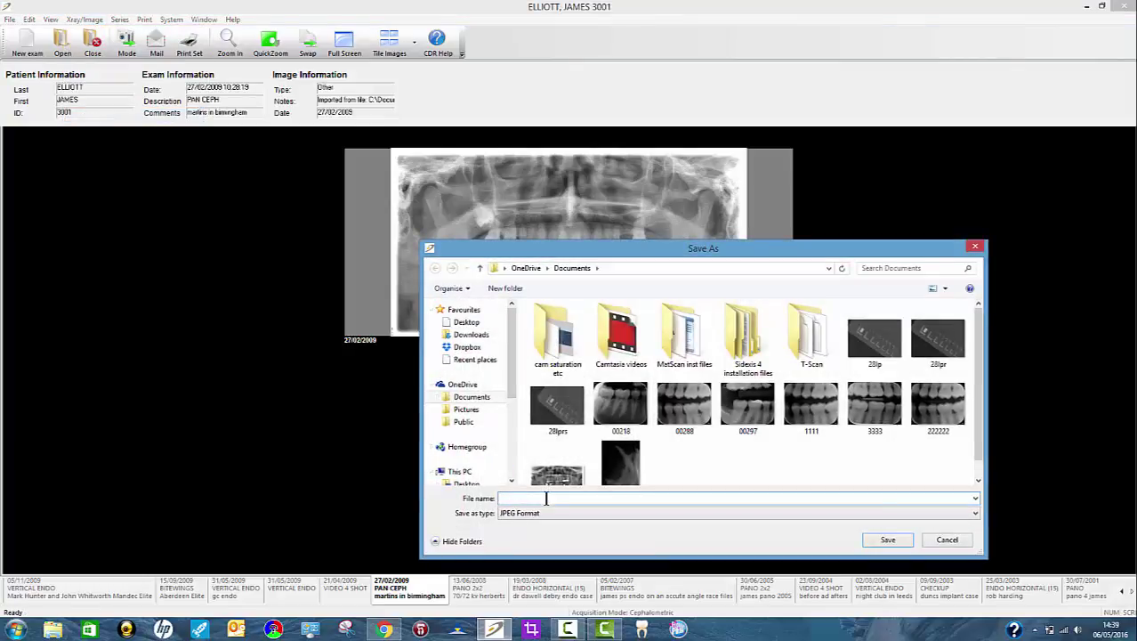
# Step: Save the export as JPEG file 'ceph1' in Documents
pyautogui.write('ceph1')
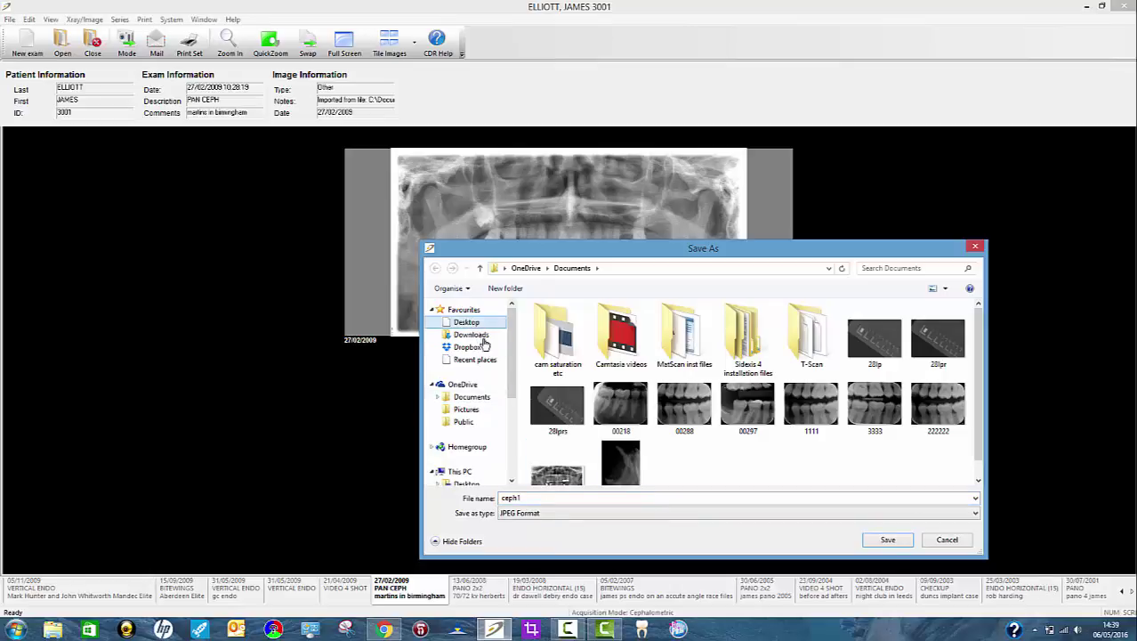
pyautogui.click(887, 540)
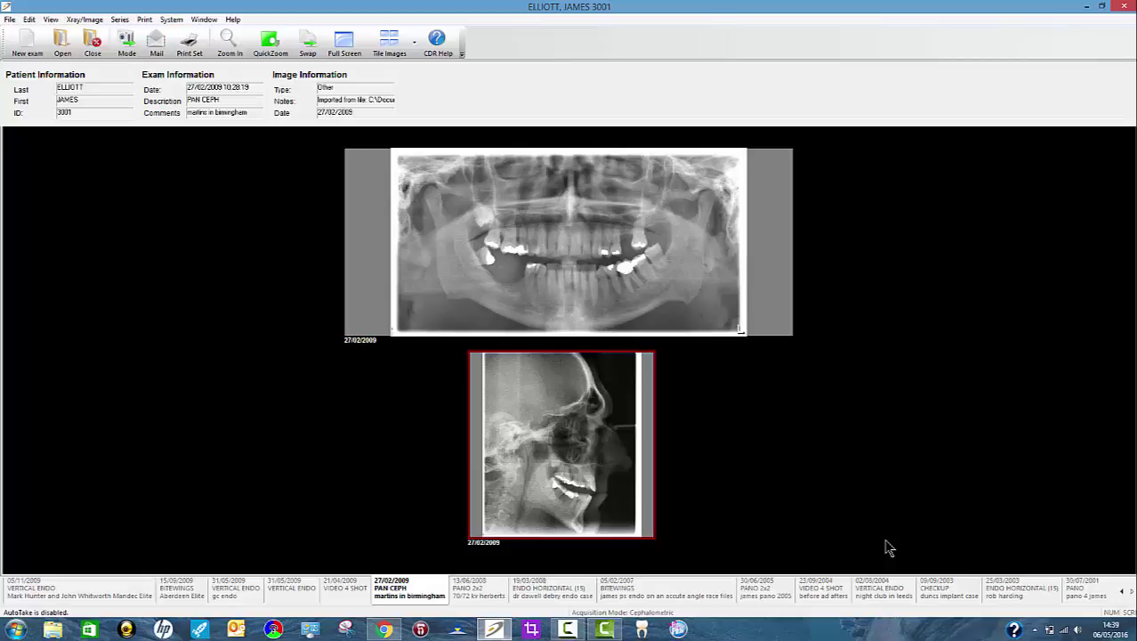
pyautogui.click(568, 630)
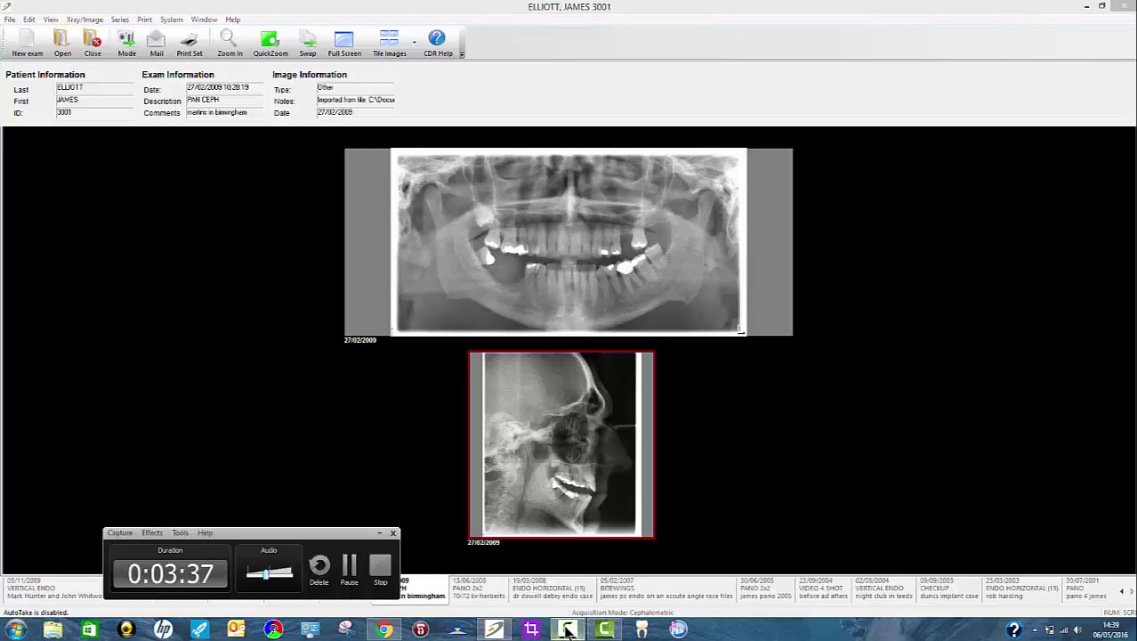